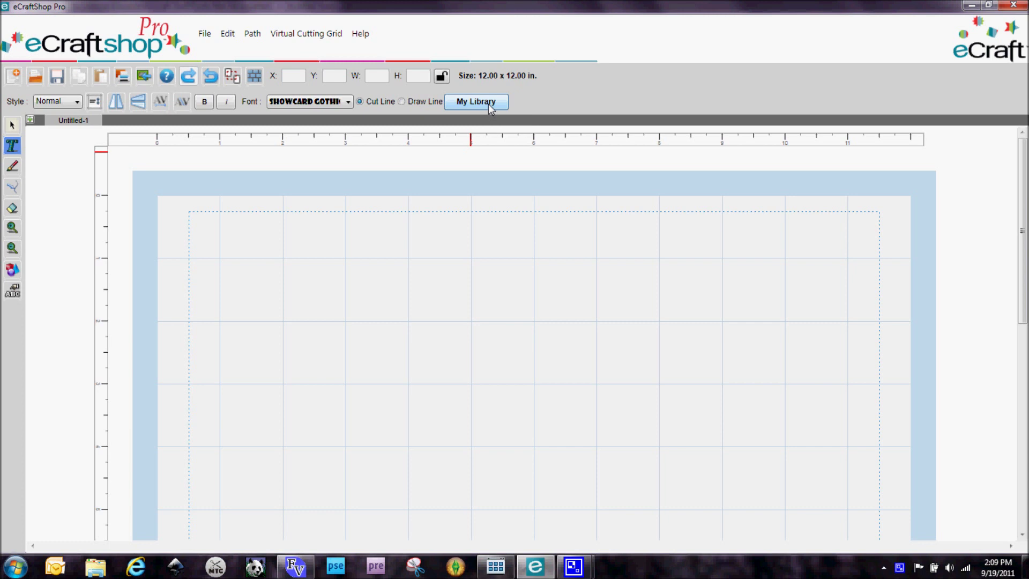
Step: Add the heart with the curled base from the Fundamentals 1 Whimsical category and move it to about X 1.29, Y 0.65
{"action": "left_click", "coordinate": [489, 103]}
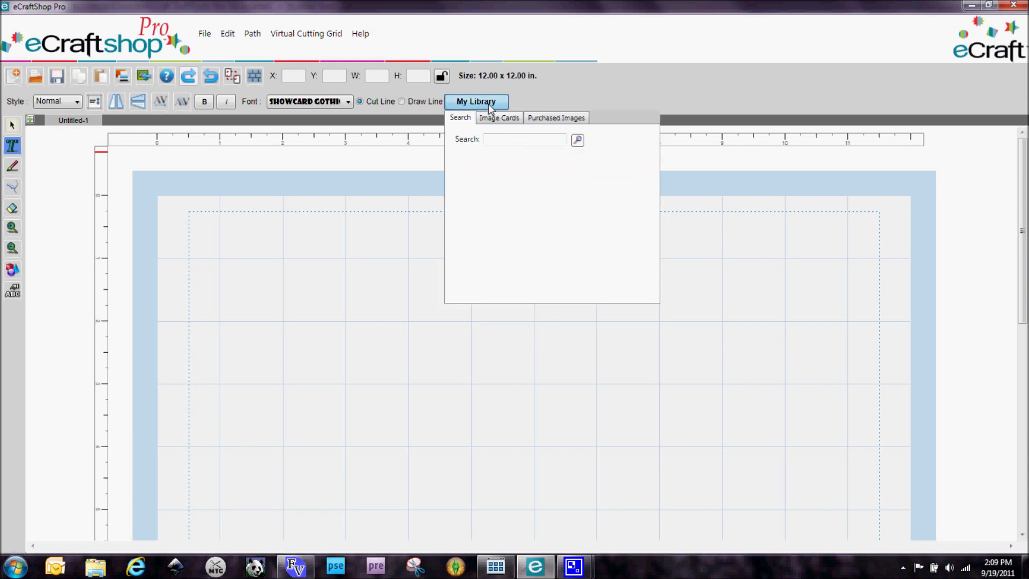
{"action": "left_click", "coordinate": [507, 119]}
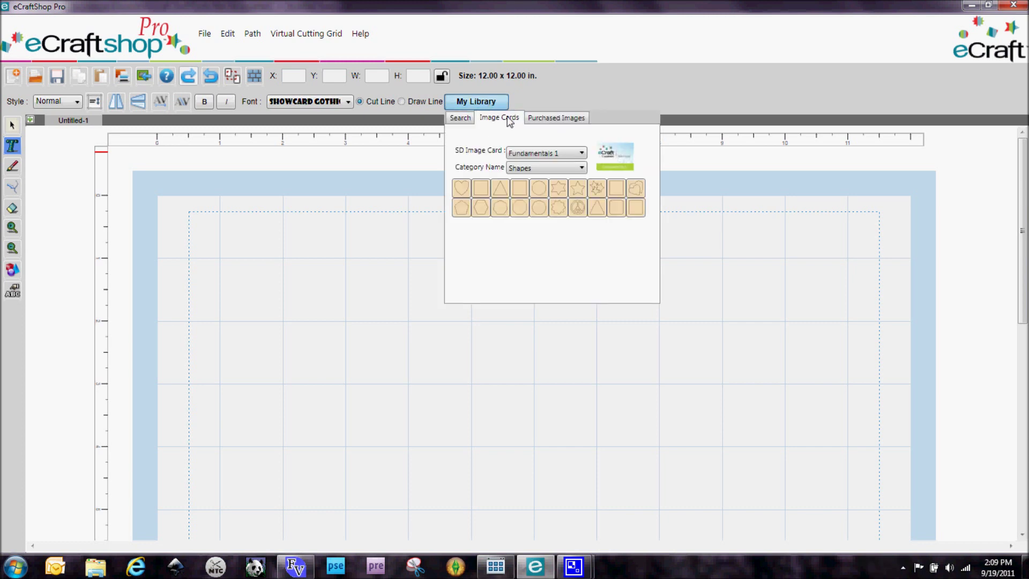
{"action": "left_click", "coordinate": [580, 168]}
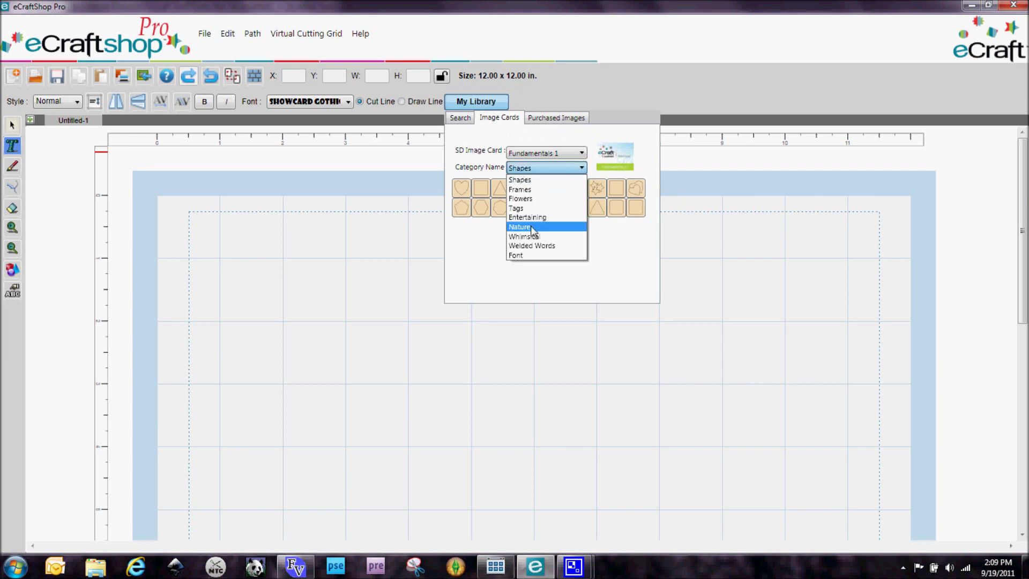
{"action": "left_click", "coordinate": [535, 237]}
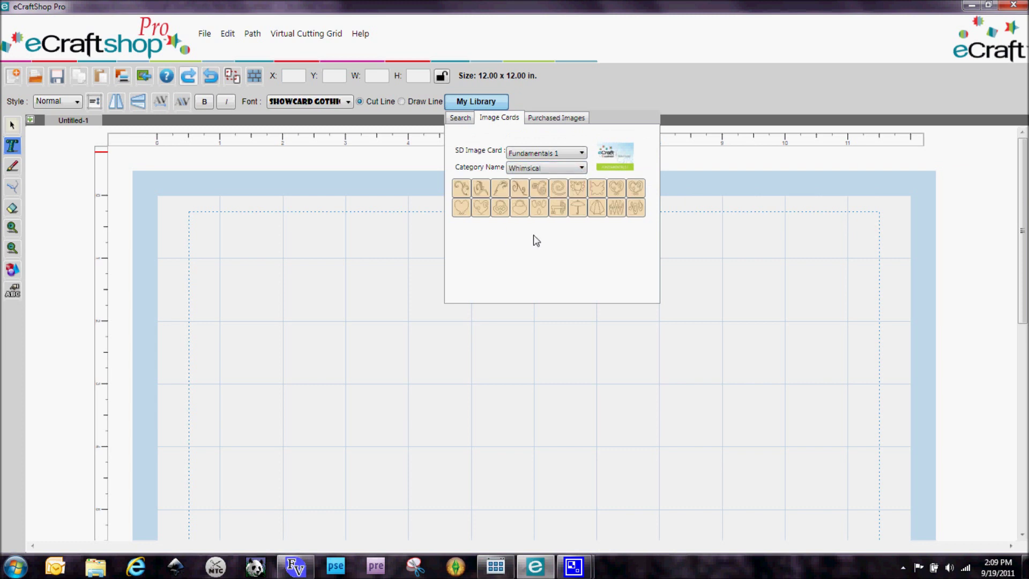
{"action": "left_click", "coordinate": [461, 211]}
{"action": "left_click_drag", "start_coordinate": [249, 204], "coordinate": [299, 232]}
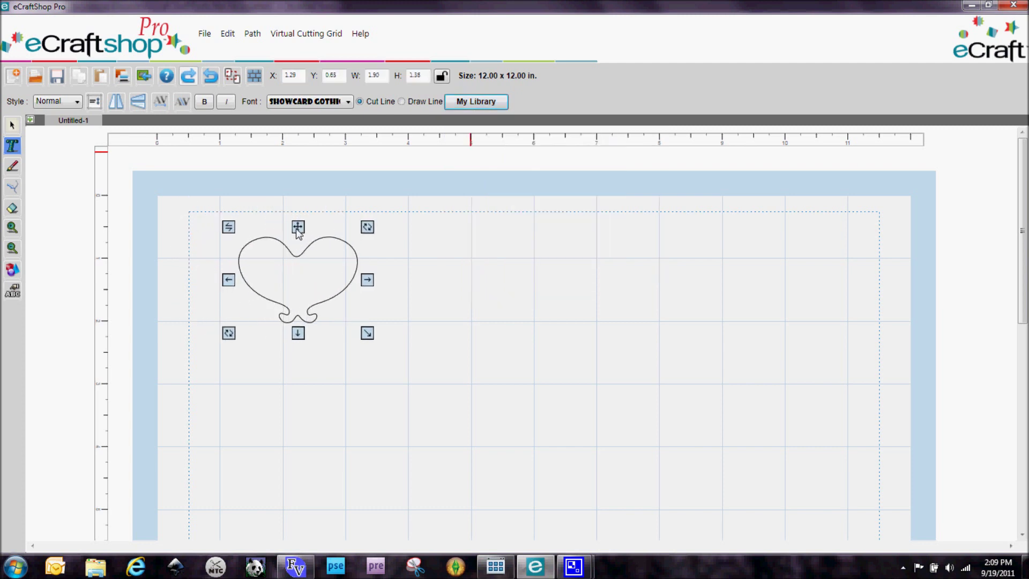
Step: Copy the heart and paste it twice to form a vertical column of three hearts
{"action": "left_click", "coordinate": [78, 77]}
{"action": "left_click", "coordinate": [100, 76]}
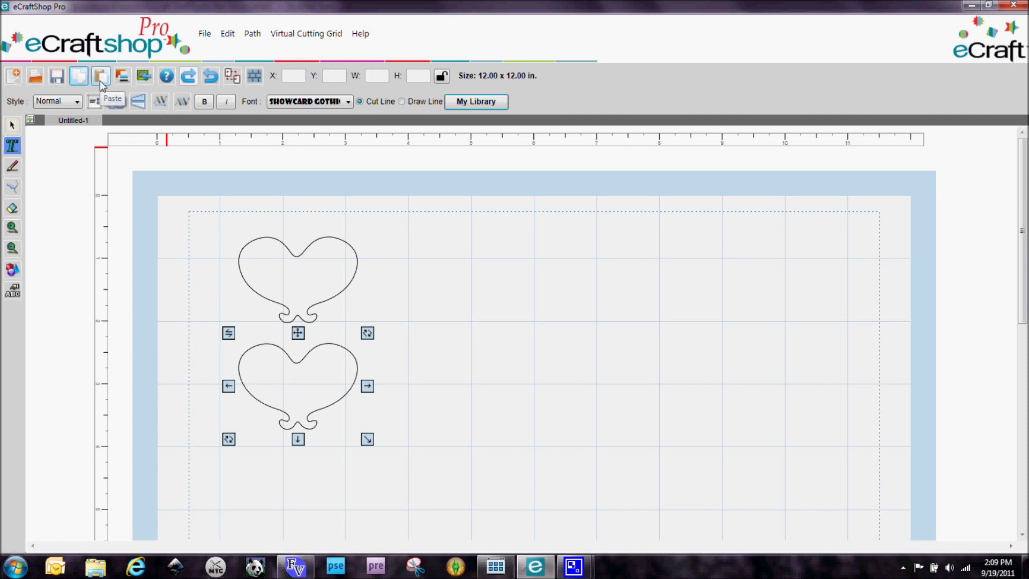
{"action": "left_click", "coordinate": [100, 80]}
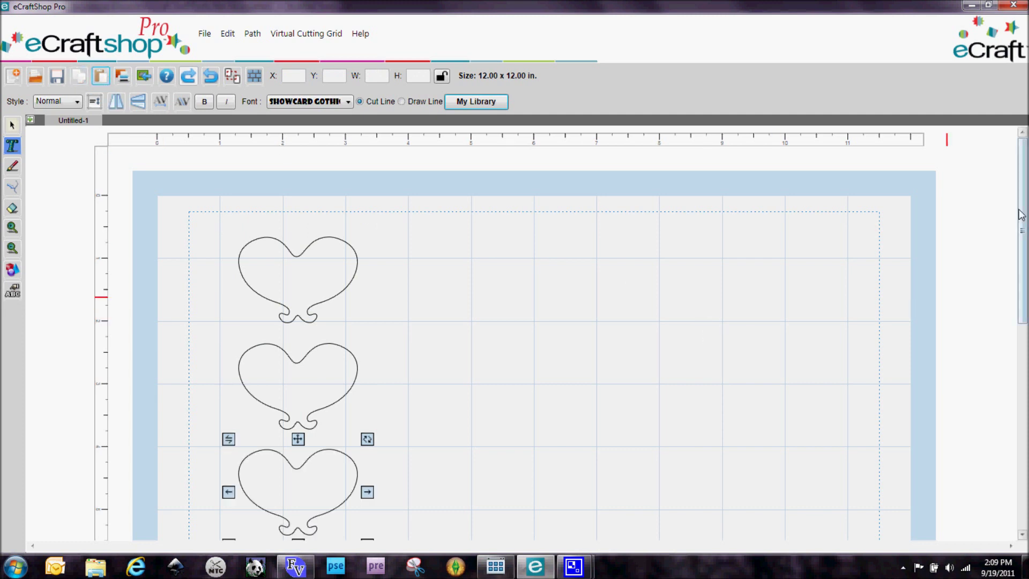
{"action": "scroll", "coordinate": [536, 345], "scroll_direction": "down", "scroll_amount": 3}
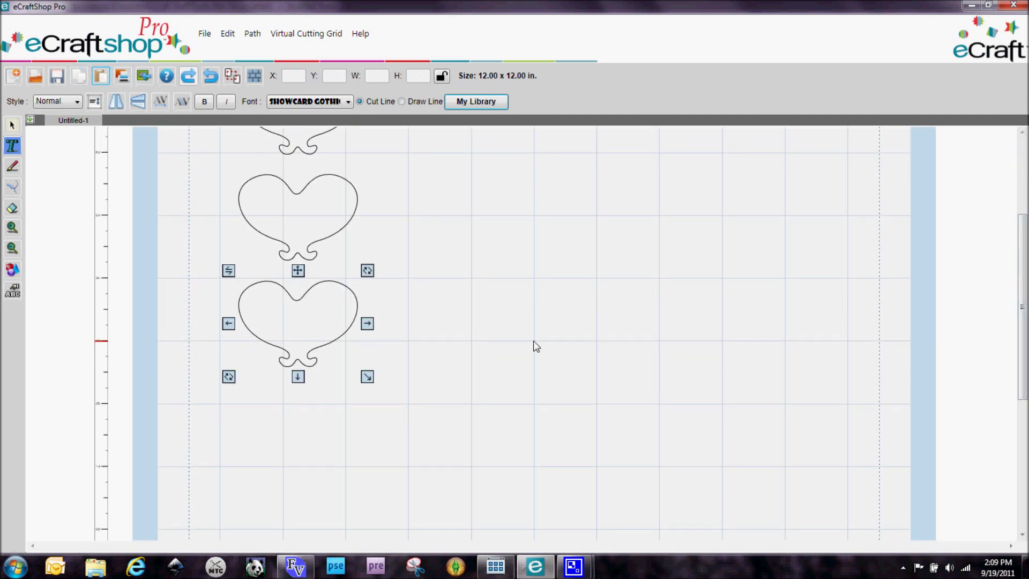
{"action": "left_click_drag", "start_coordinate": [1022, 349], "coordinate": [1021, 295]}
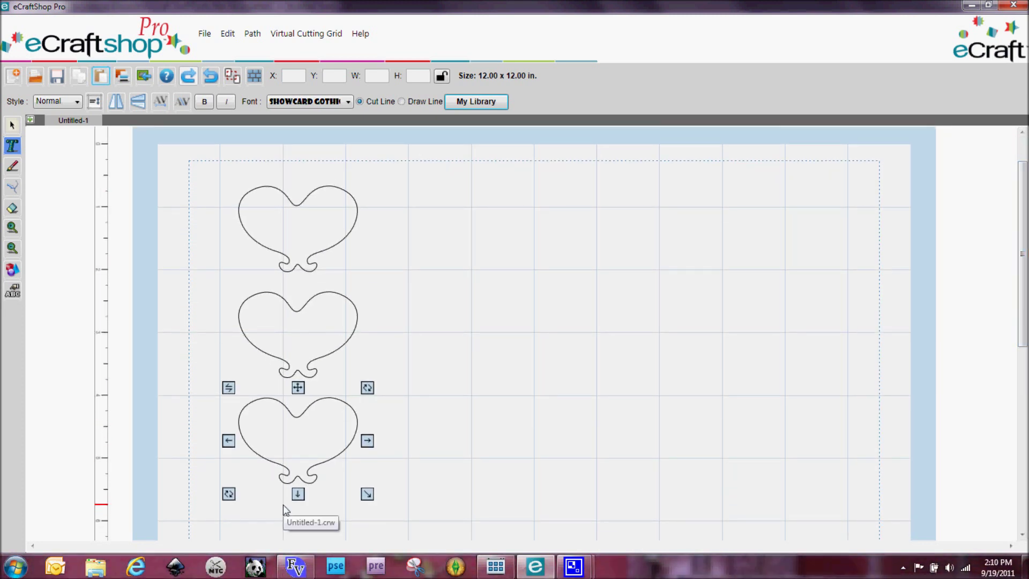
{"action": "left_click_drag", "start_coordinate": [1022, 331], "coordinate": [1023, 332]}
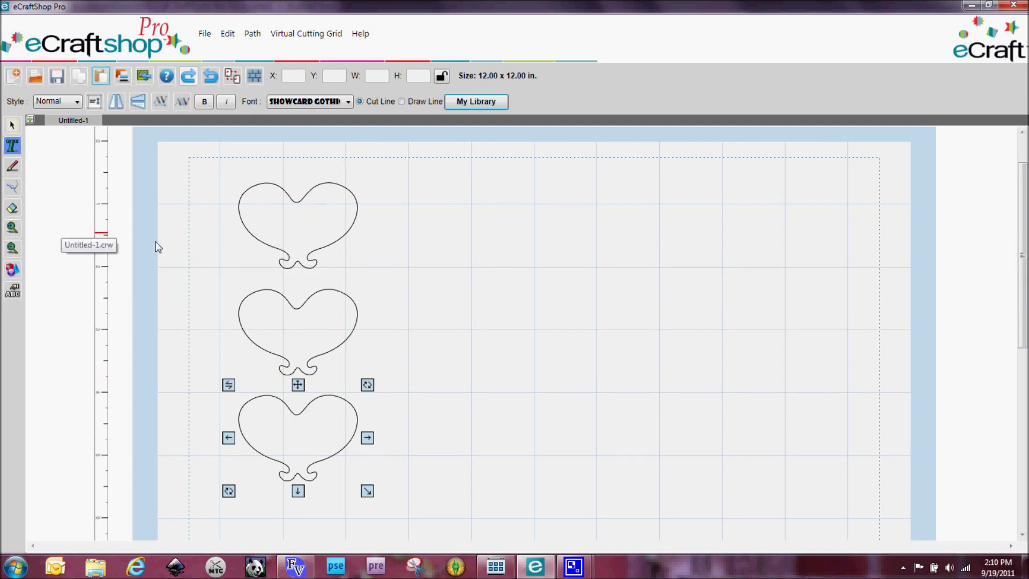
Step: Combine the three hearts into one object with a path Union and nudge it slightly down, to about Y 0.67
{"action": "left_click", "coordinate": [12, 126]}
{"action": "left_click_drag", "start_coordinate": [195, 163], "coordinate": [417, 505]}
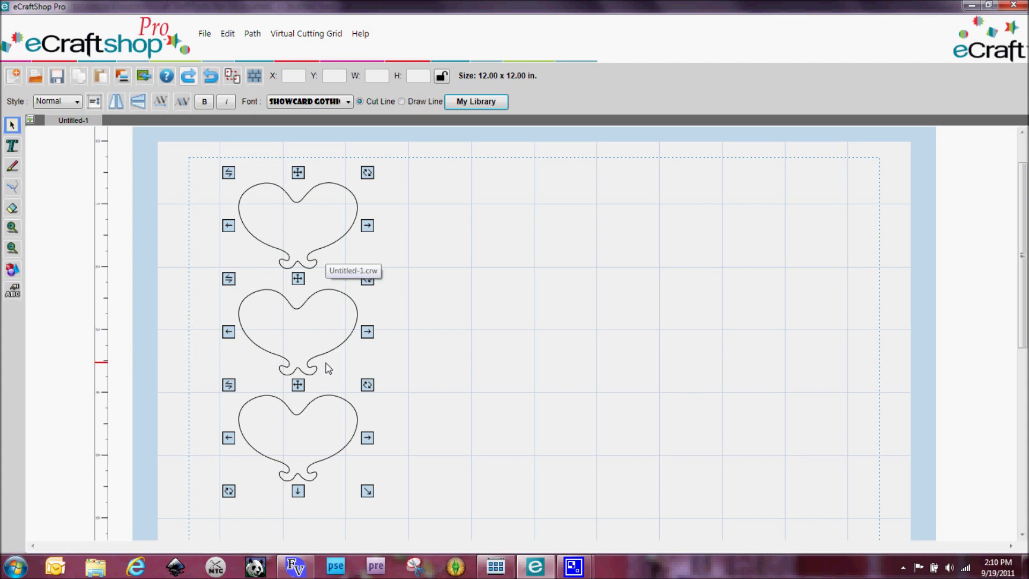
{"action": "left_click", "coordinate": [252, 35]}
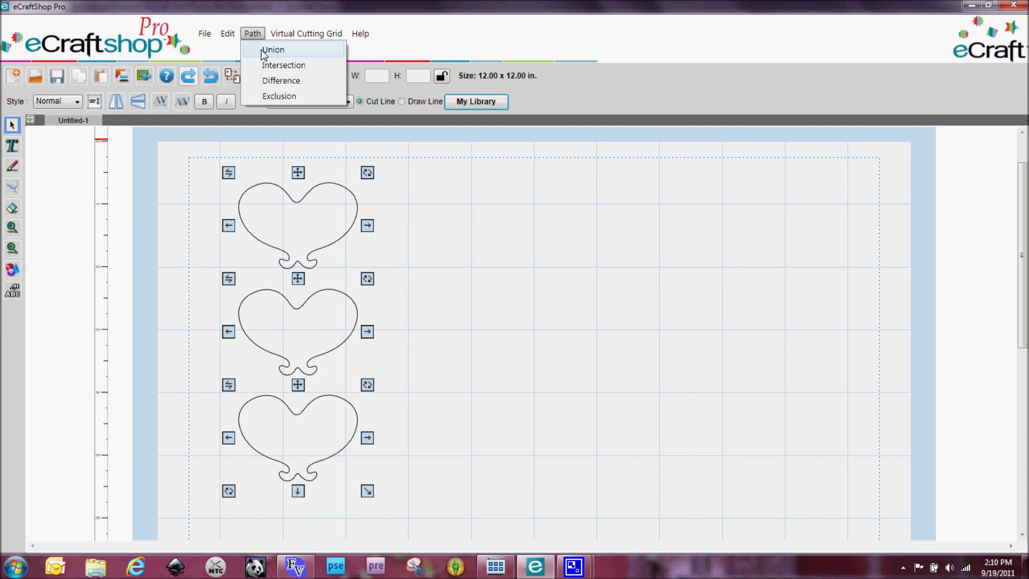
{"action": "left_click", "coordinate": [262, 50]}
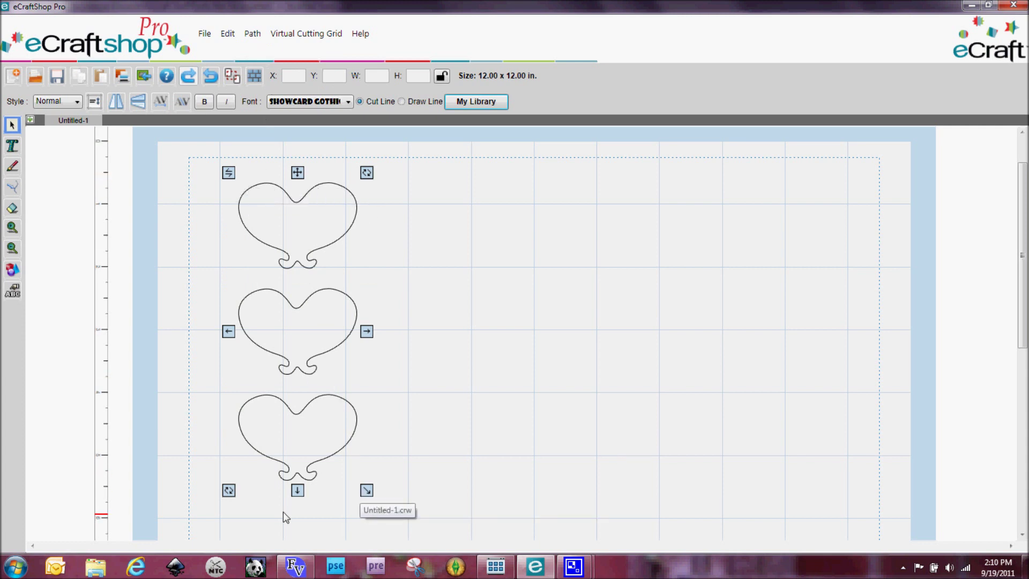
{"action": "mouse_move", "coordinate": [297, 172]}
{"action": "left_mouse_down"}
{"action": "mouse_move", "coordinate": [399, 182]}
{"action": "mouse_move", "coordinate": [320, 191]}
{"action": "mouse_move", "coordinate": [286, 177]}
{"action": "mouse_move", "coordinate": [297, 176]}
{"action": "left_mouse_up"}
{"action": "left_click", "coordinate": [423, 229]}
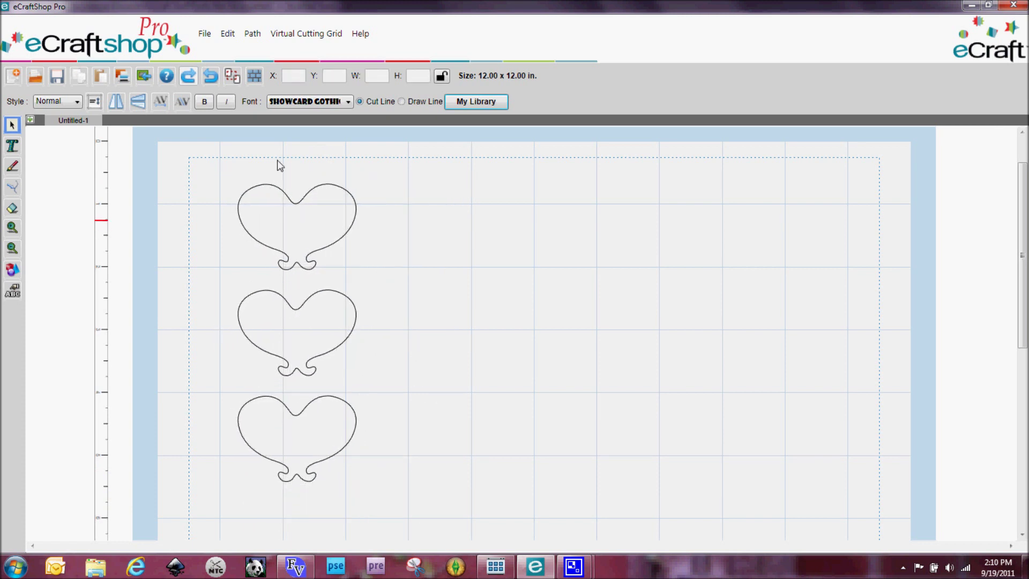
Step: Duplicate the heart column and place the copy beside the original at about X 3.72, Y 0.67
{"action": "left_click", "coordinate": [287, 199]}
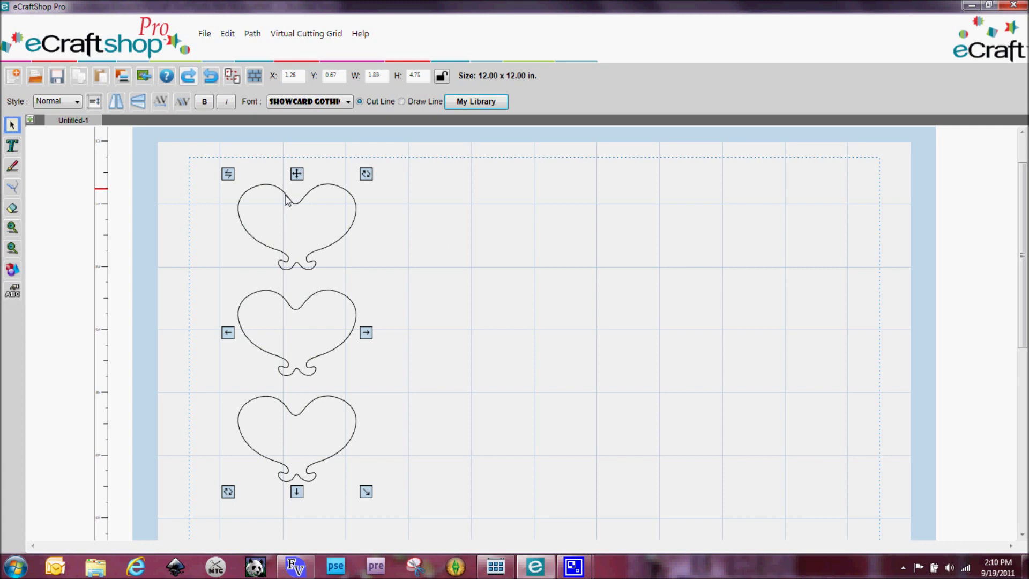
{"action": "left_click", "coordinate": [79, 78]}
{"action": "left_click", "coordinate": [101, 76]}
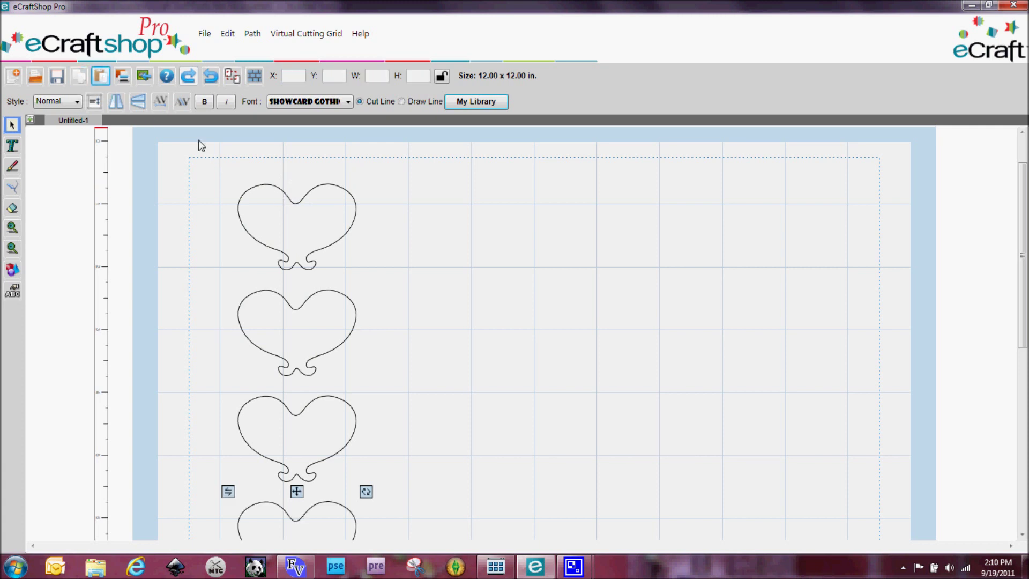
{"action": "left_click_drag", "start_coordinate": [297, 491], "coordinate": [450, 174]}
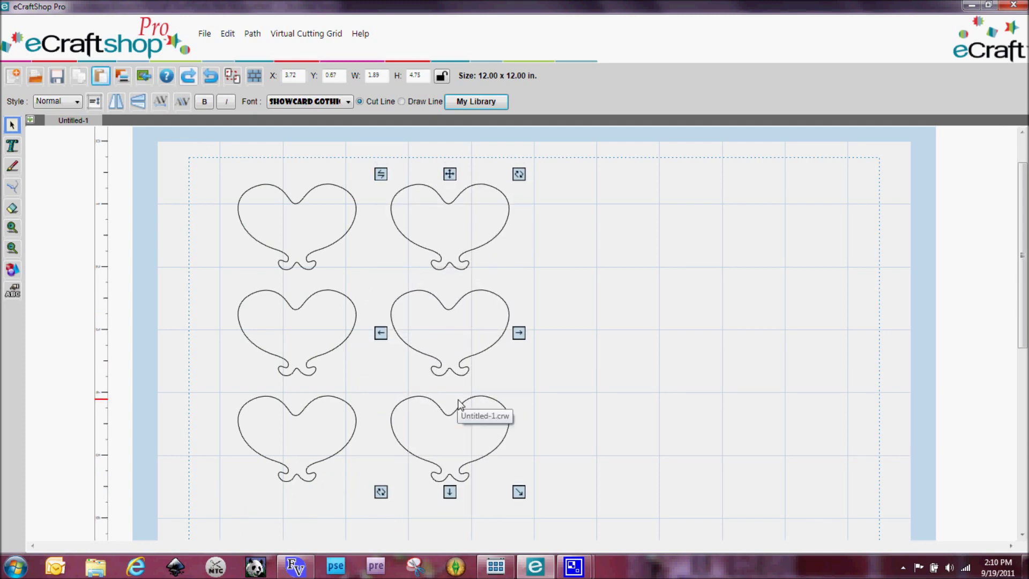
Step: Duplicate the second heart column and place the copy as a third column at about X 6.09, Y 0.68
{"action": "left_click", "coordinate": [79, 76]}
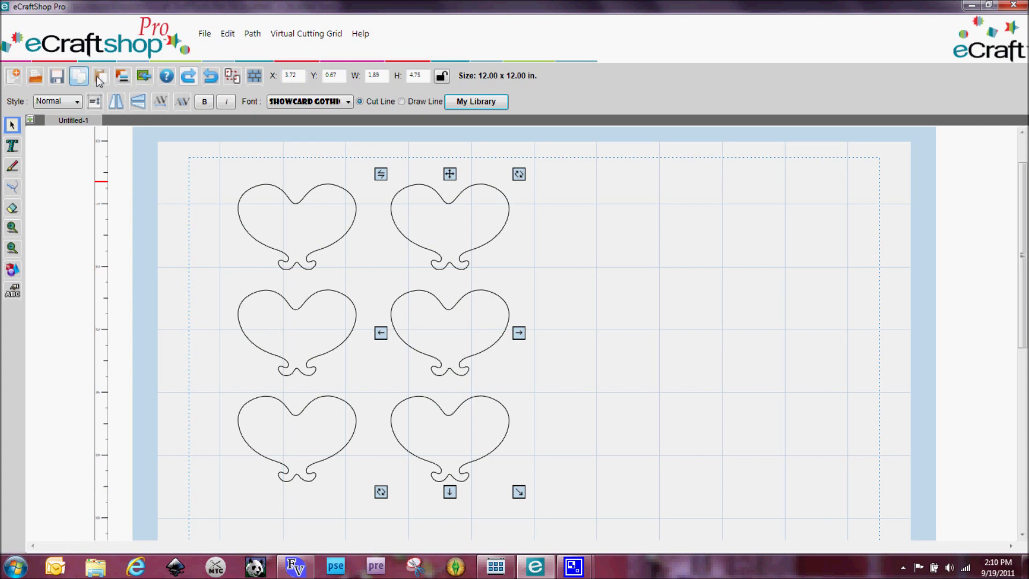
{"action": "left_click", "coordinate": [101, 76]}
{"action": "left_click_drag", "start_coordinate": [447, 491], "coordinate": [596, 172]}
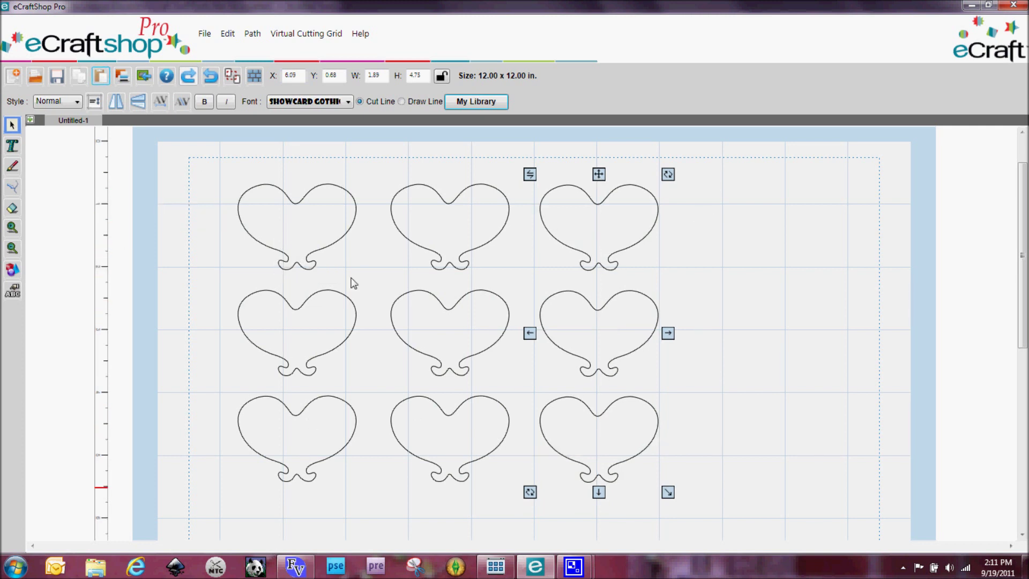
Step: Check the positions of the first two heart columns and set the third column's Y position to 0.67
{"action": "left_click", "coordinate": [301, 198]}
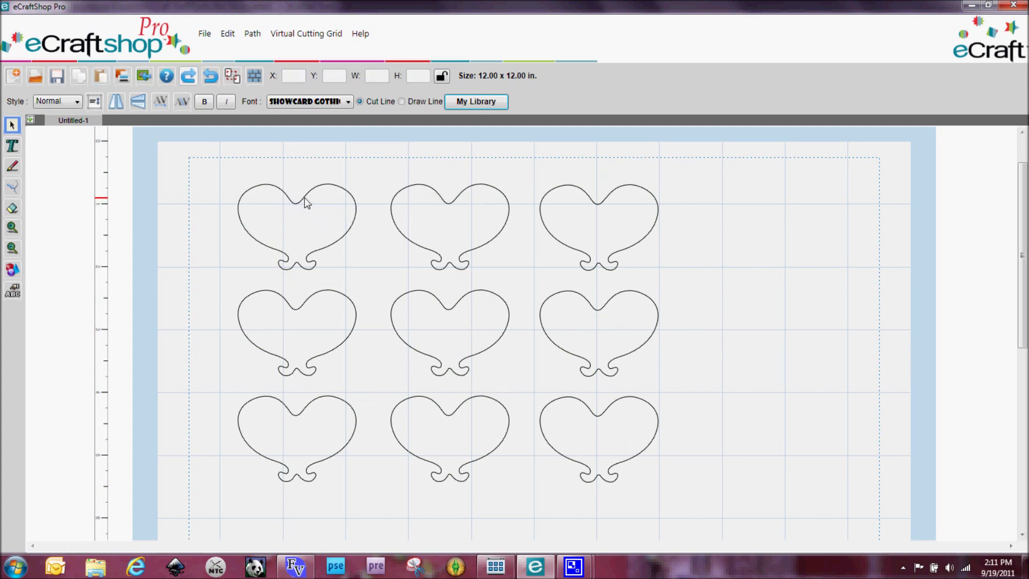
{"action": "left_click", "coordinate": [304, 197]}
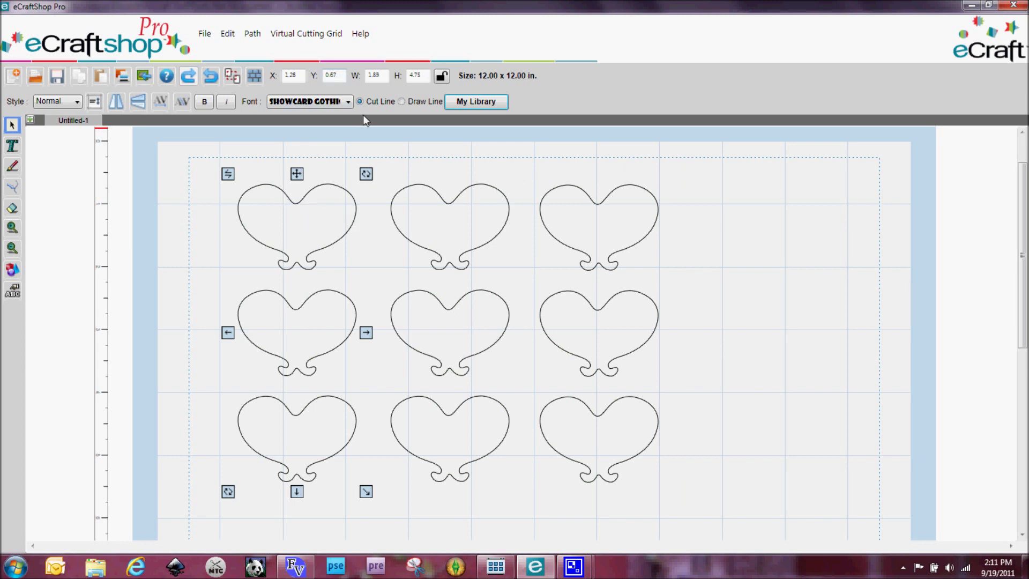
{"action": "left_click", "coordinate": [444, 203]}
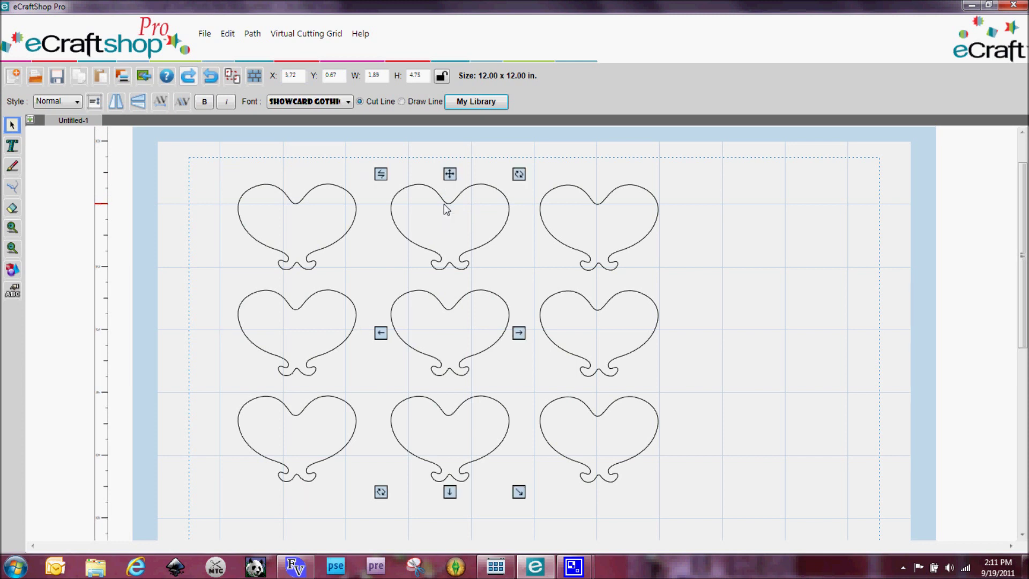
{"action": "left_click", "coordinate": [582, 198]}
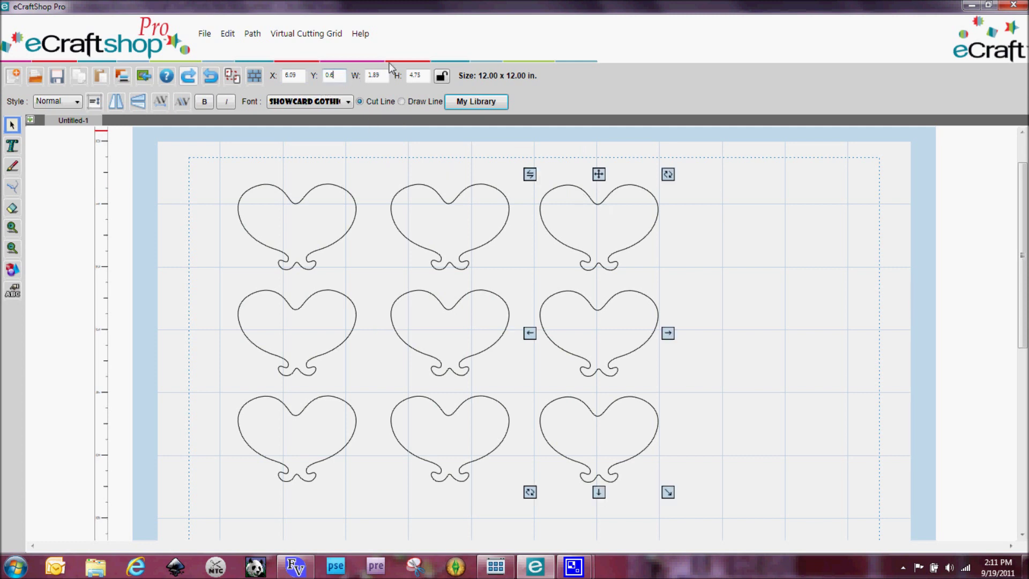
{"action": "key", "text": "Return"}
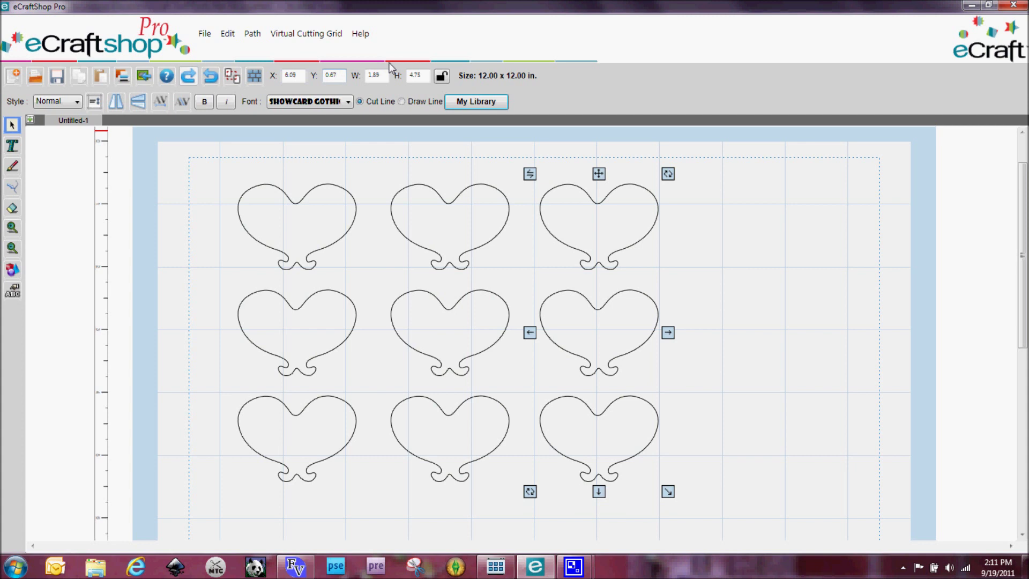
{"action": "left_click", "coordinate": [726, 248]}
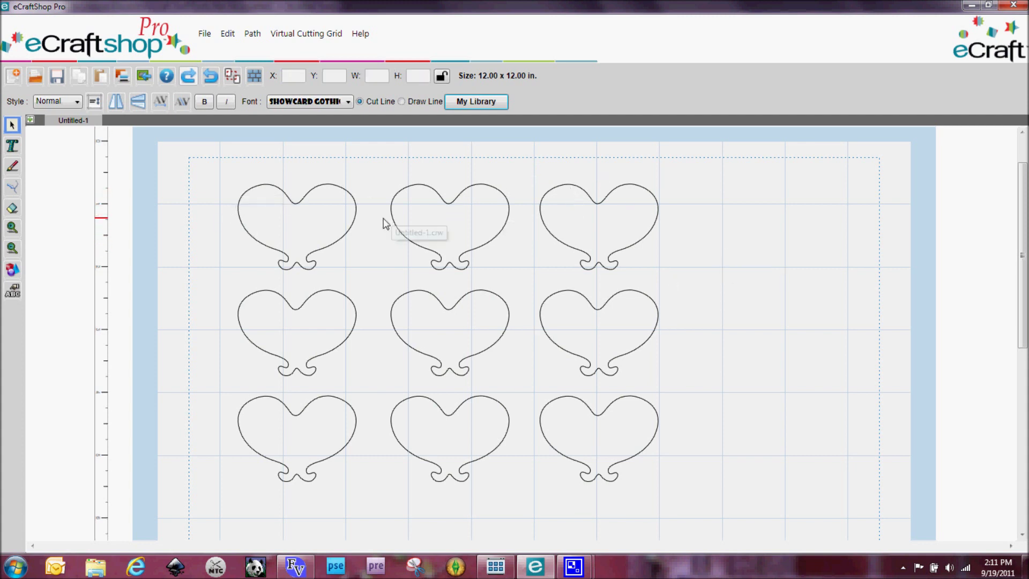
Step: Select the first heart column to read its X position, and open Calculator beside the hearts
{"action": "left_click", "coordinate": [308, 201]}
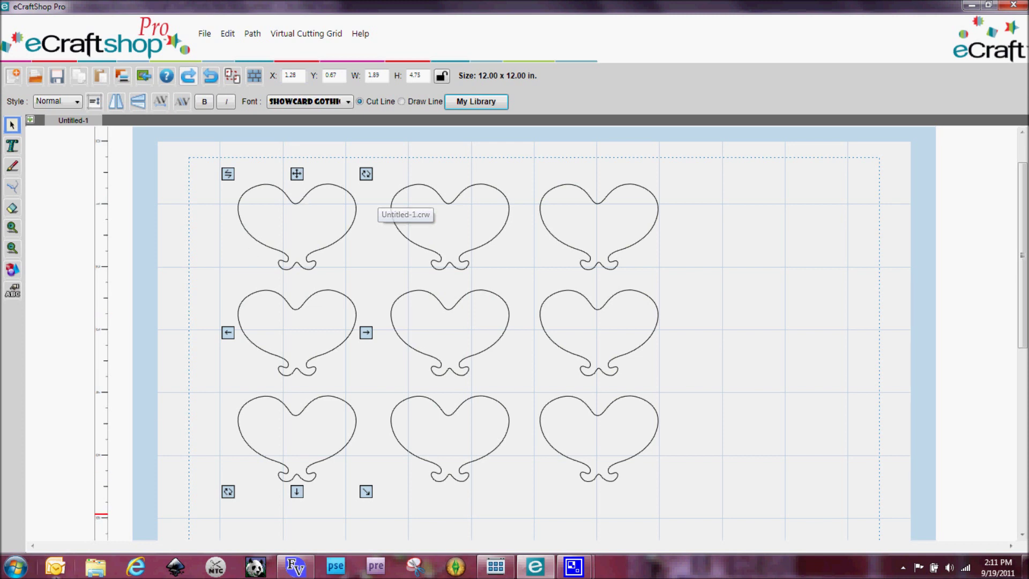
{"action": "left_click", "coordinate": [15, 566]}
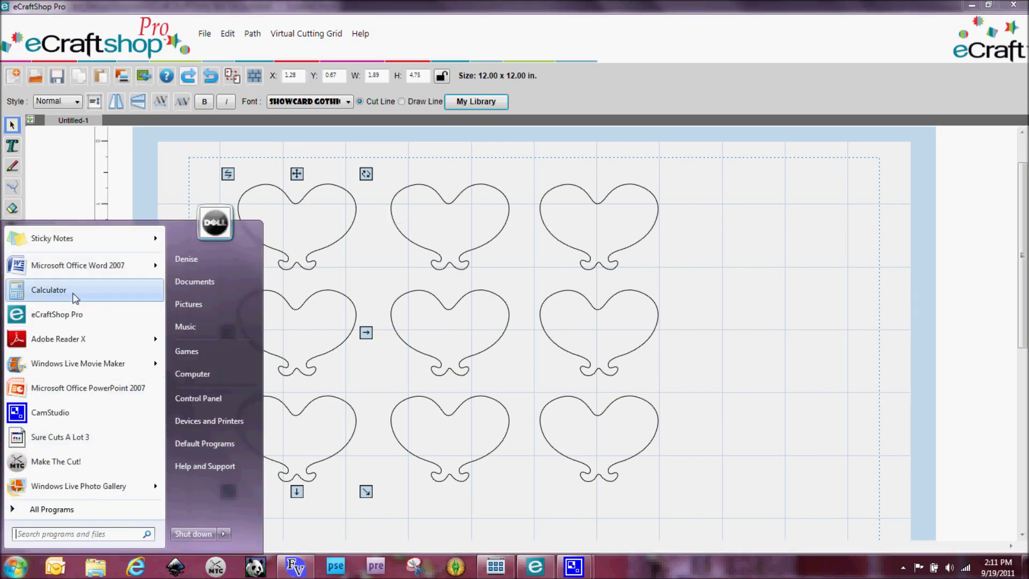
{"action": "left_click", "coordinate": [72, 292]}
{"action": "left_click_drag", "start_coordinate": [918, 117], "coordinate": [826, 77]}
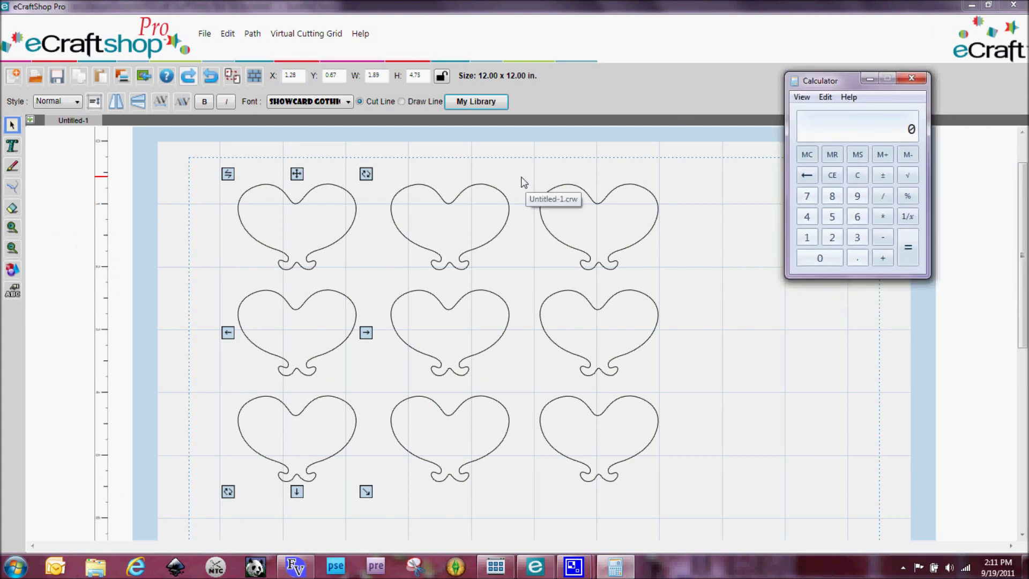
Step: Read the second column's X position and calculate the column spacing in Calculator as 3.72 minus 1.28
{"action": "left_click", "coordinate": [456, 204]}
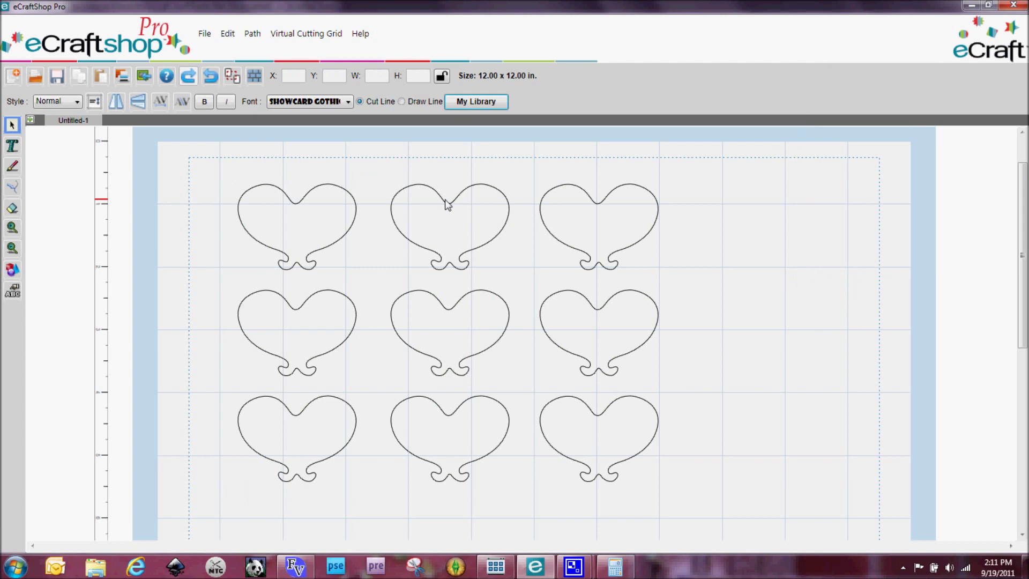
{"action": "left_click", "coordinate": [445, 203]}
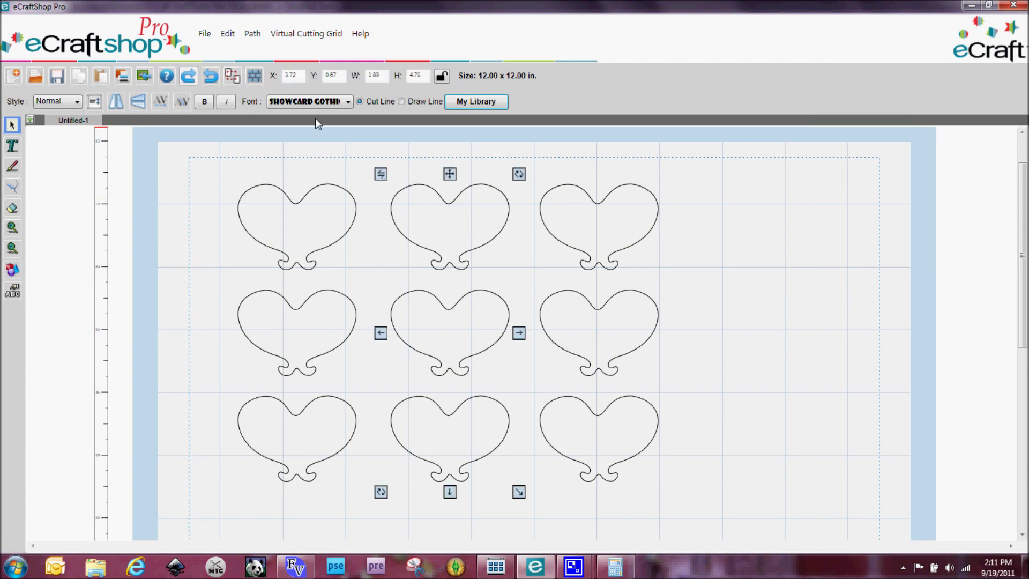
{"action": "left_click", "coordinate": [615, 566]}
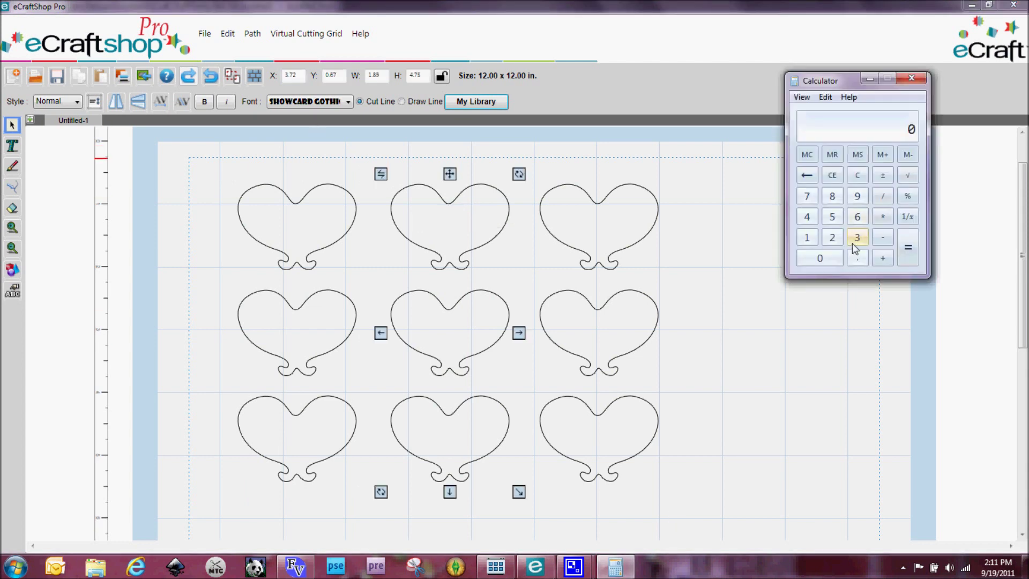
{"action": "left_click", "coordinate": [858, 258]}
{"action": "left_click", "coordinate": [806, 196]}
{"action": "left_click", "coordinate": [832, 237]}
{"action": "left_click", "coordinate": [882, 236]}
{"action": "left_click", "coordinate": [806, 237]}
{"action": "left_click", "coordinate": [857, 258]}
{"action": "left_click", "coordinate": [831, 237]}
{"action": "left_click", "coordinate": [832, 195]}
{"action": "left_click", "coordinate": [908, 247]}
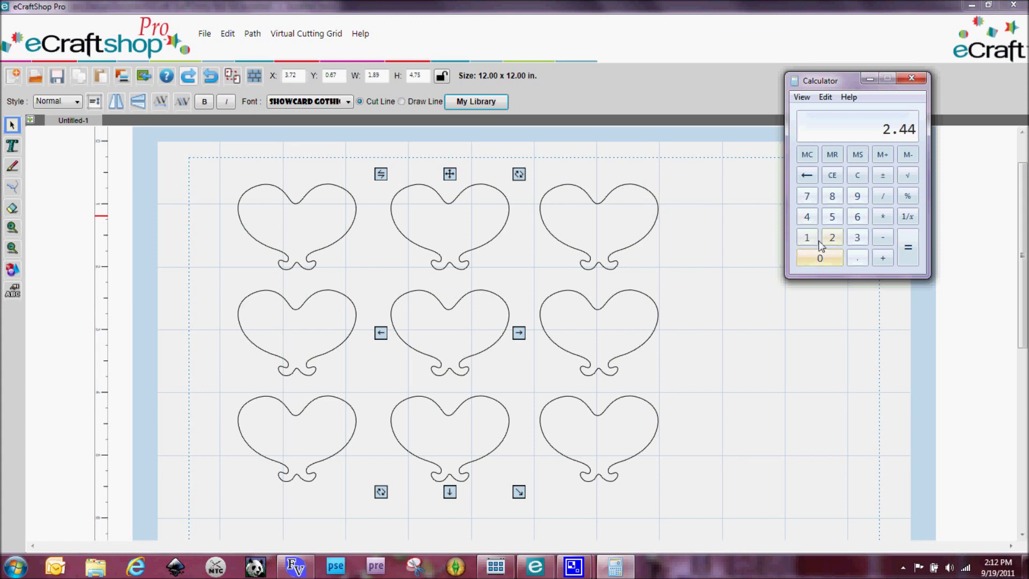
Step: Add 3.72 to the calculated spacing to work out the third column's X position
{"action": "left_click", "coordinate": [885, 260]}
{"action": "left_click", "coordinate": [856, 237]}
{"action": "left_click", "coordinate": [856, 258]}
{"action": "left_click", "coordinate": [804, 196]}
{"action": "left_click", "coordinate": [832, 237]}
{"action": "left_click", "coordinate": [907, 247]}
Step: Set the third heart column's X position to 6.16 and deselect it
{"action": "left_click", "coordinate": [591, 205]}
{"action": "left_click", "coordinate": [300, 77]}
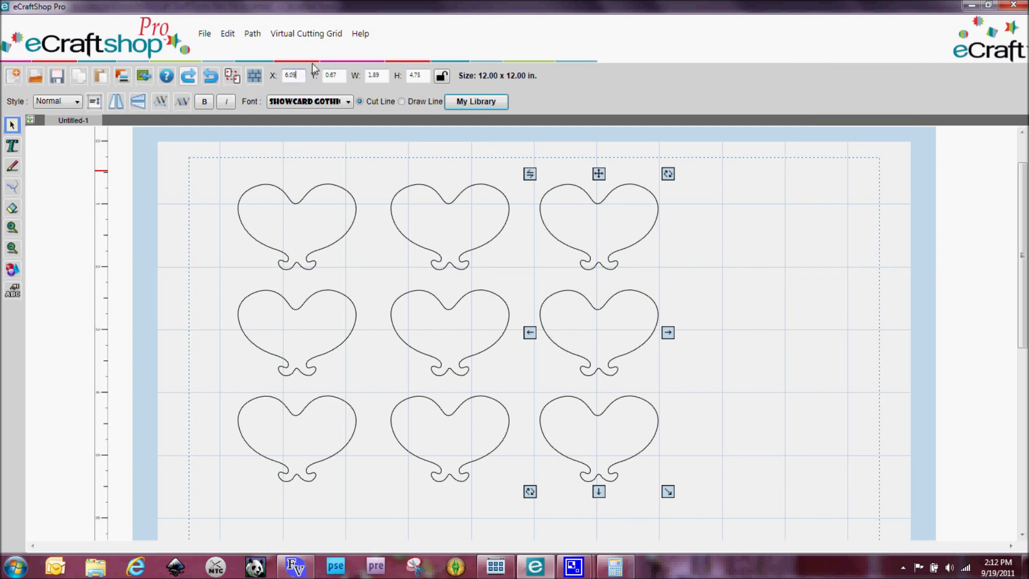
{"action": "key", "text": "BackSpace"}
{"action": "key", "text": "BackSpace"}
{"action": "type", "text": "16"}
{"action": "key", "text": "Return"}
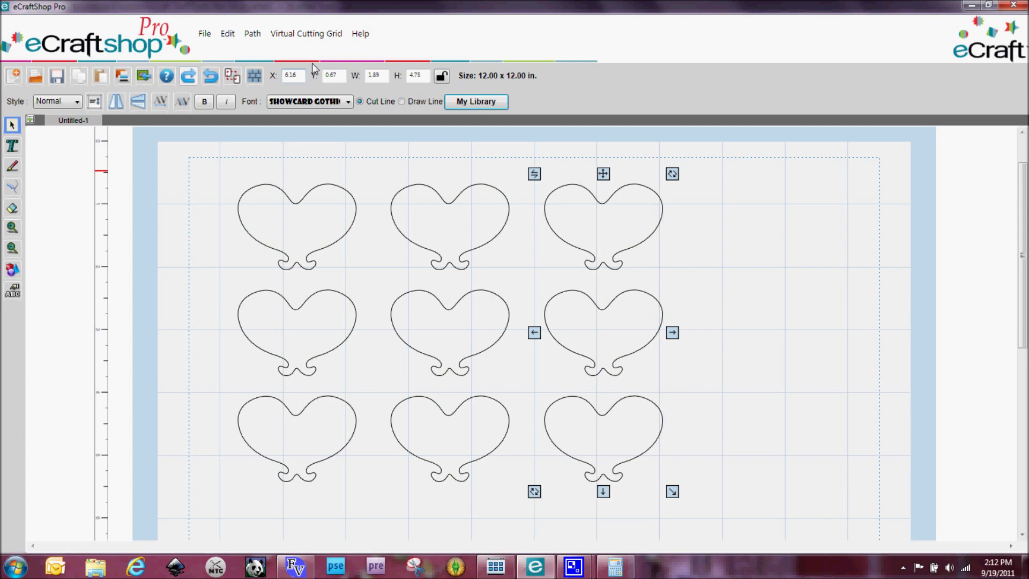
{"action": "left_click", "coordinate": [766, 276]}
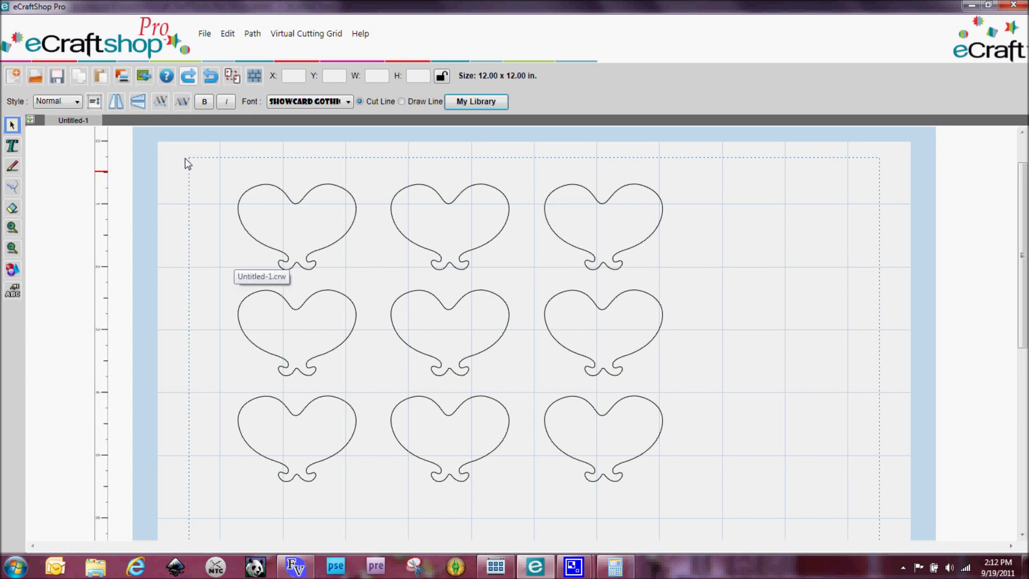
Step: Combine all three heart columns into one object with a path Union and reselect the combined grid
{"action": "left_click_drag", "start_coordinate": [201, 163], "coordinate": [722, 518]}
{"action": "left_click", "coordinate": [252, 34]}
{"action": "left_click", "coordinate": [266, 49]}
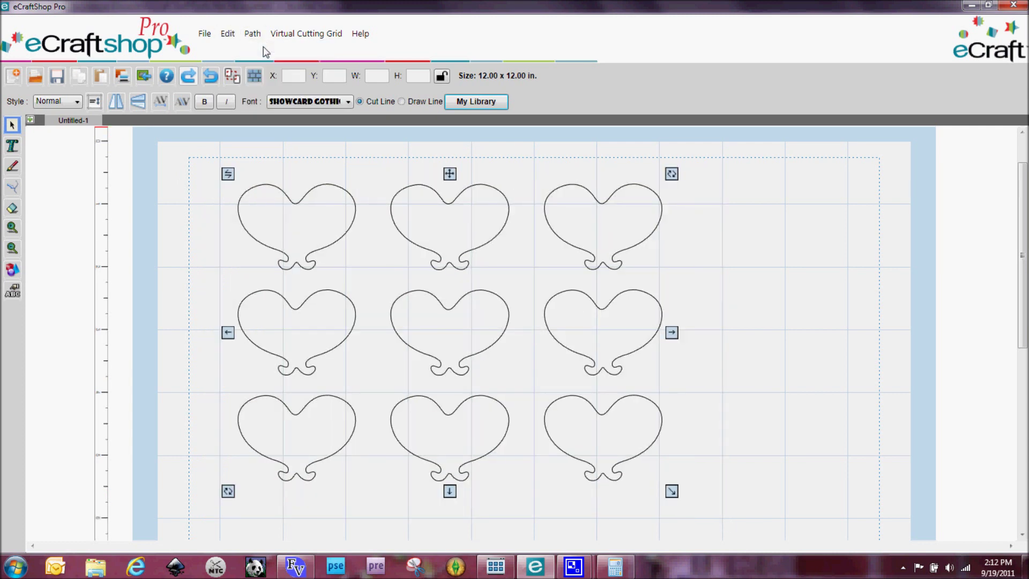
{"action": "left_click", "coordinate": [768, 342]}
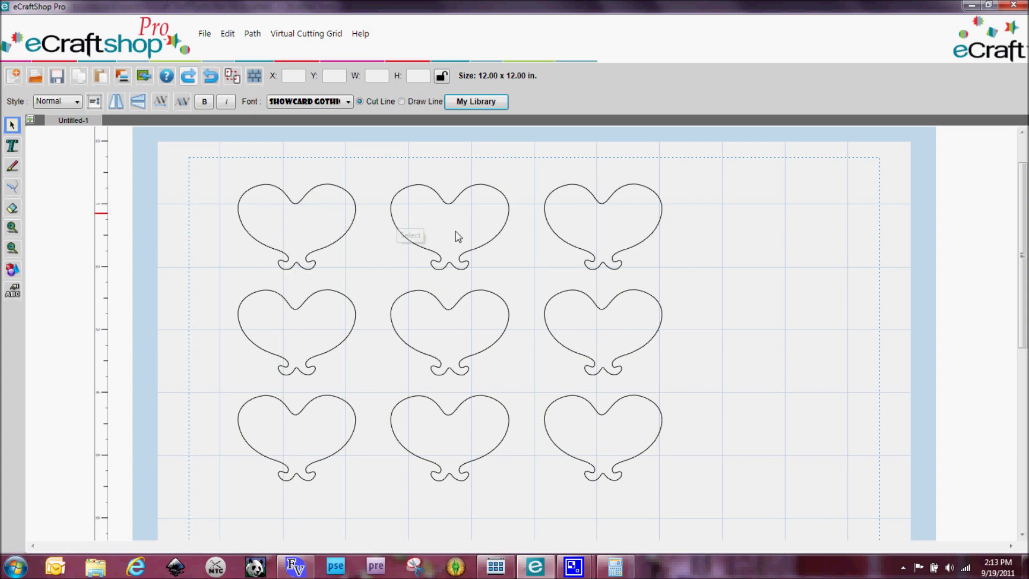
{"action": "left_click", "coordinate": [459, 198]}
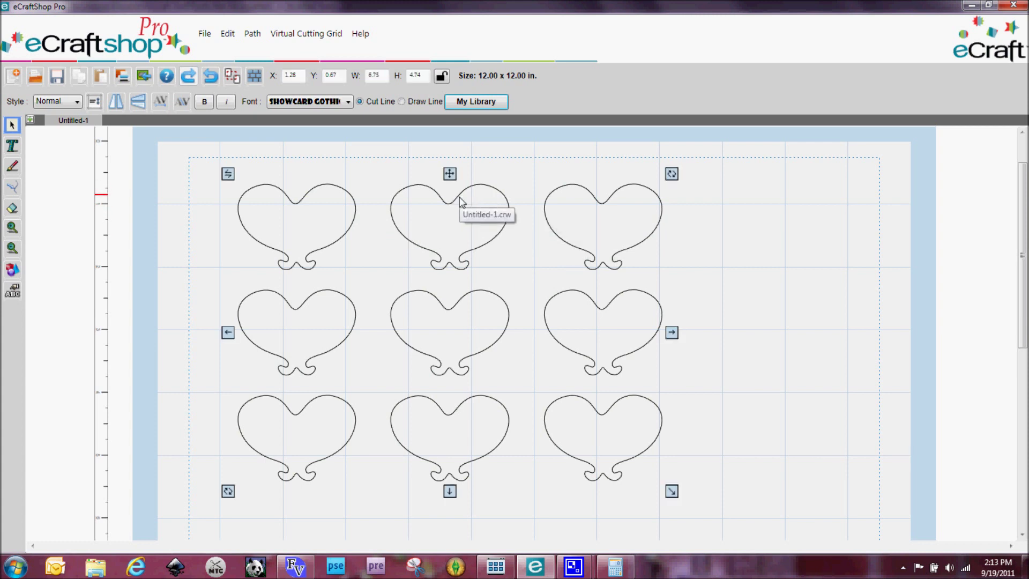